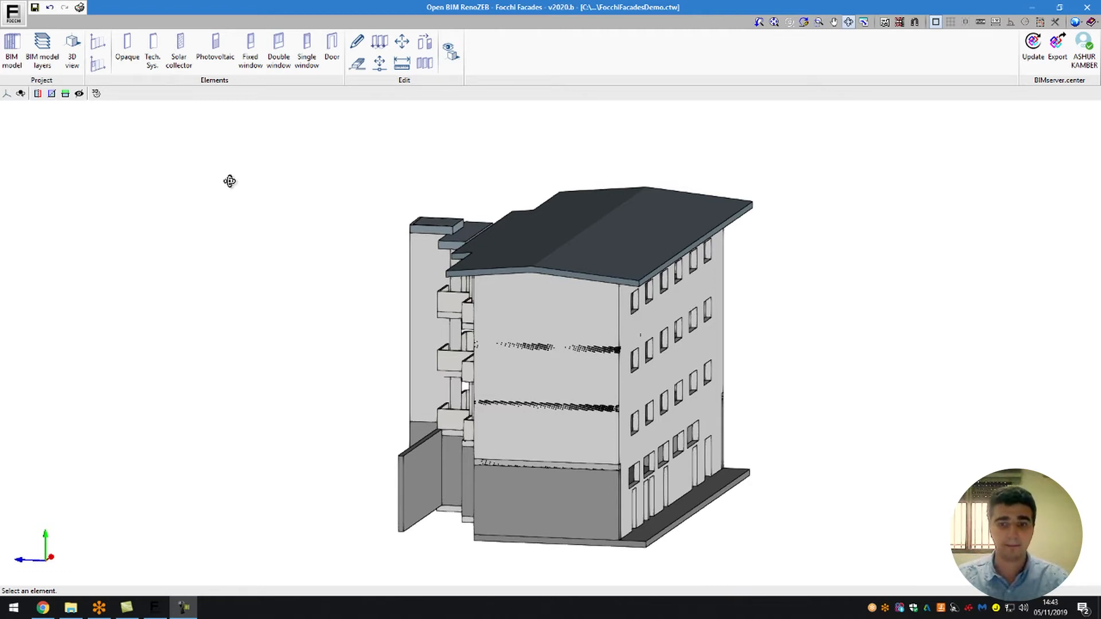
Review the Opaque unit's panel dimensions, insulation thickness and finish options, choosing the Porcelain finish.
{"action": "left_click_drag", "start_coordinate": [549, 302], "coordinate": [572, 333]}
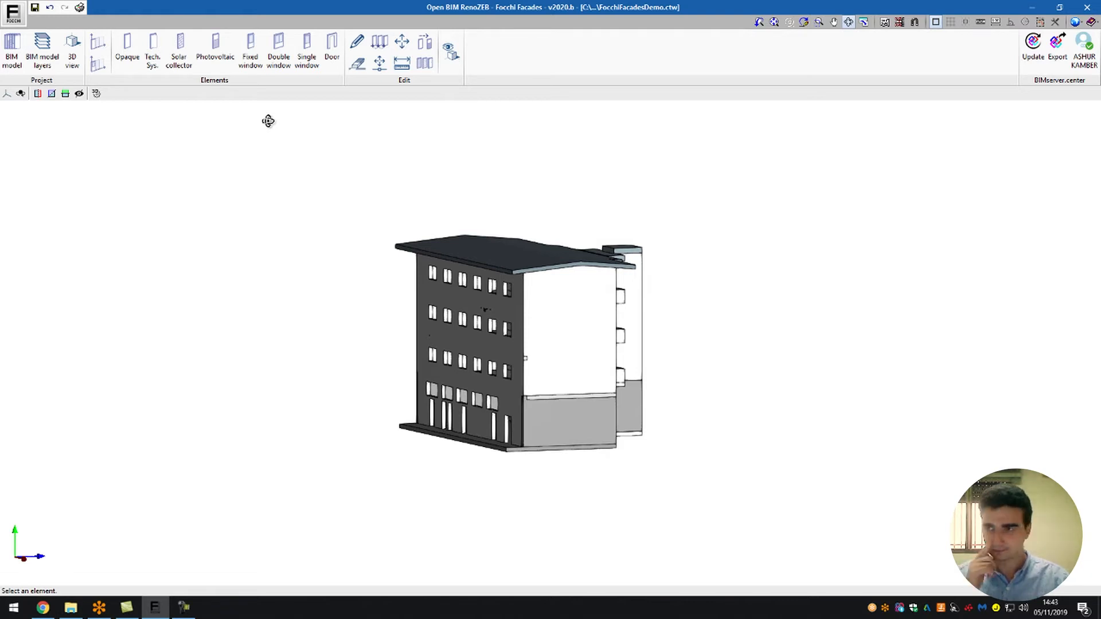
{"action": "left_click", "coordinate": [128, 54]}
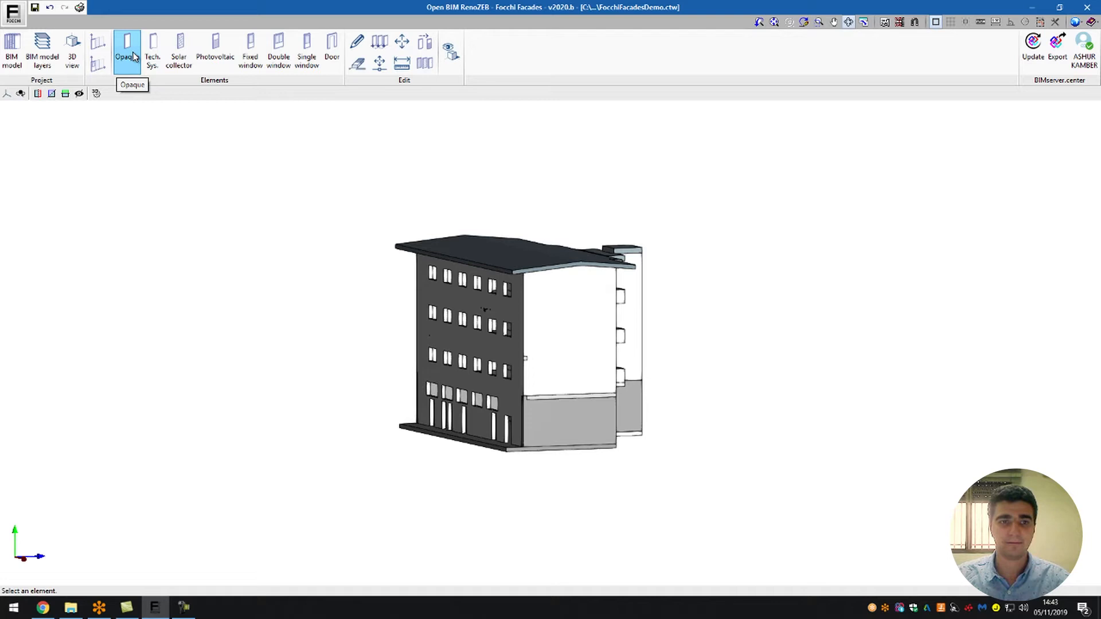
{"action": "left_click", "coordinate": [132, 55]}
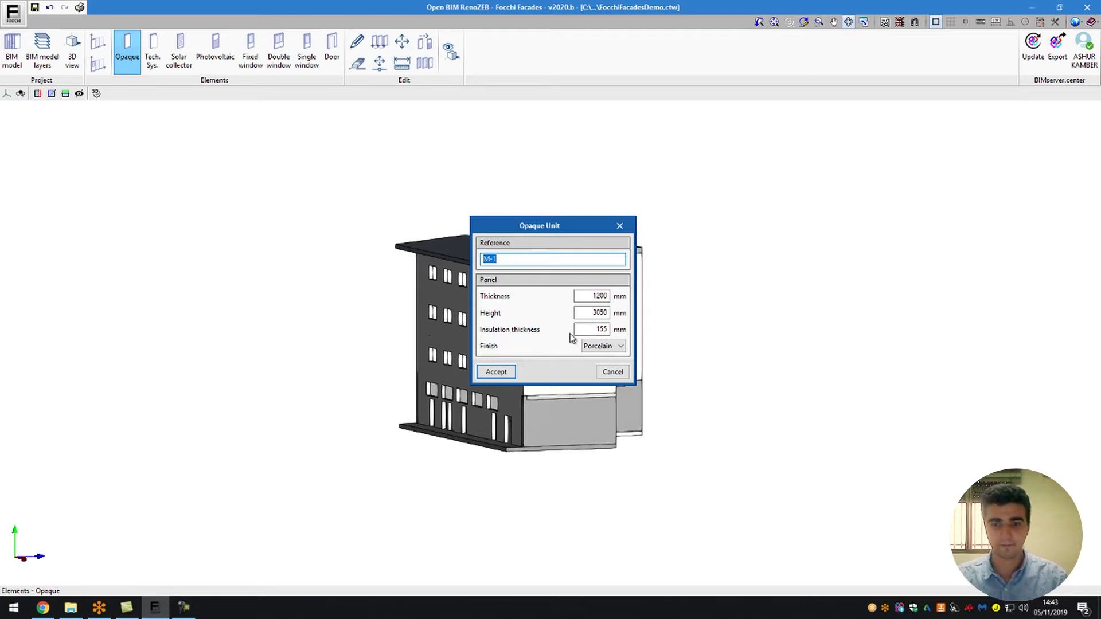
{"action": "left_click", "coordinate": [618, 346]}
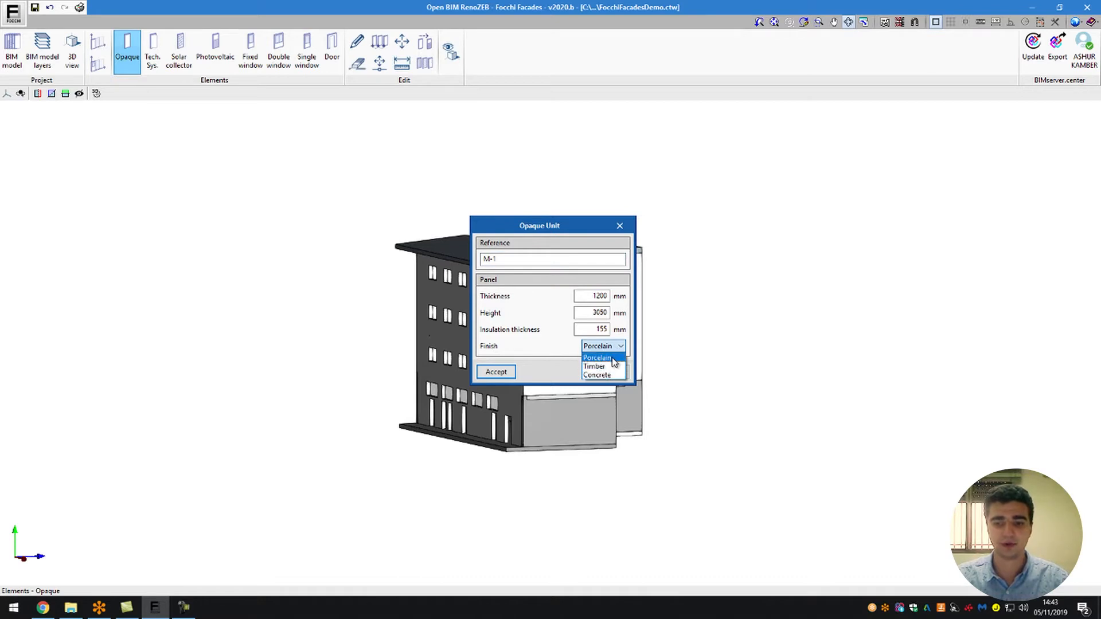
{"action": "left_click", "coordinate": [596, 358]}
{"action": "left_click", "coordinate": [496, 372]}
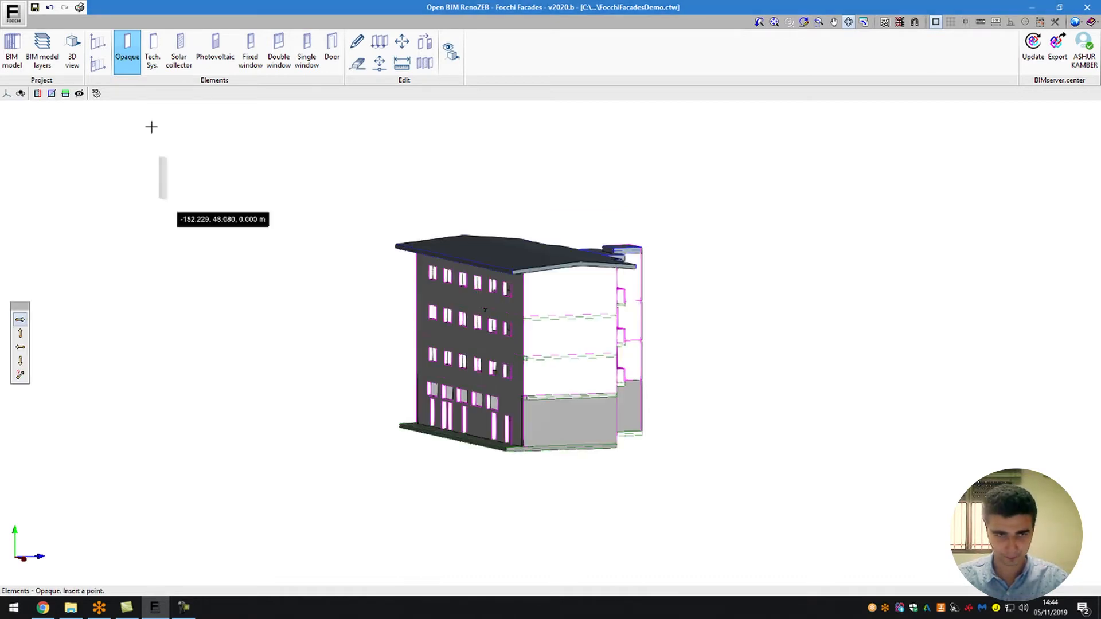
{"action": "left_click", "coordinate": [133, 62]}
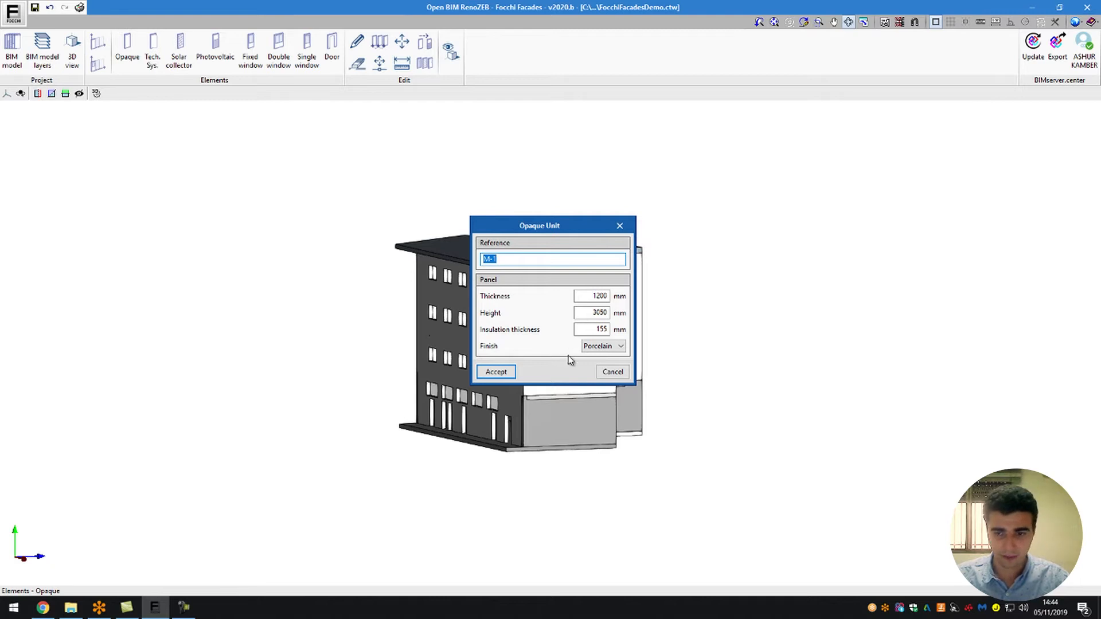
{"action": "left_click", "coordinate": [600, 370]}
Review the default parameters of the Technical System, Solar Collector and Photovoltaic units without placing any of them.
{"action": "left_click", "coordinate": [151, 58]}
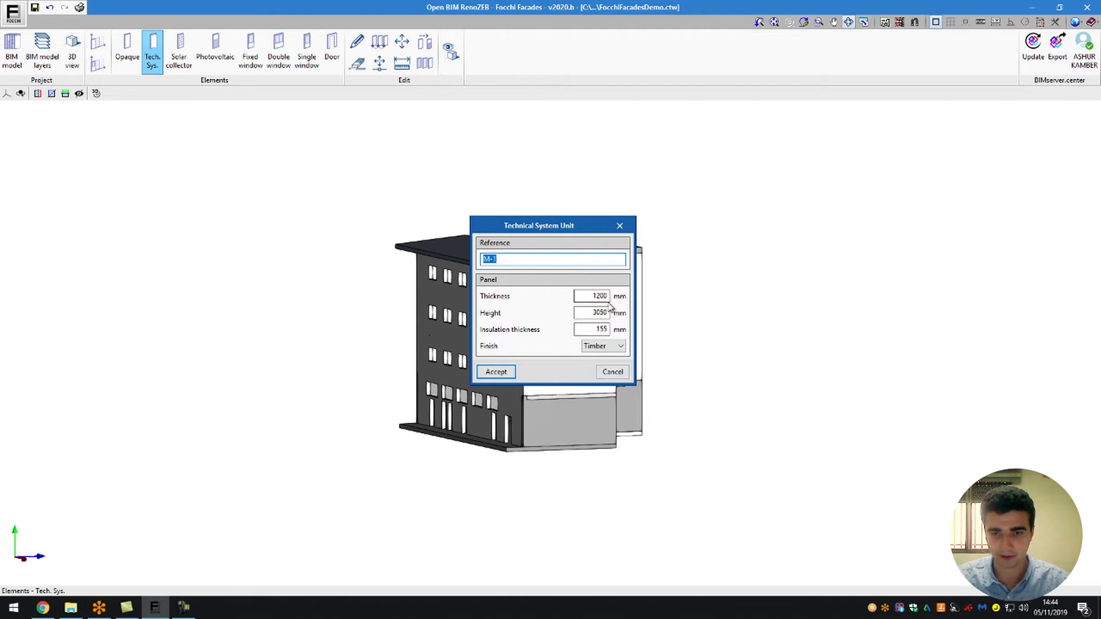
{"action": "left_click", "coordinate": [621, 374]}
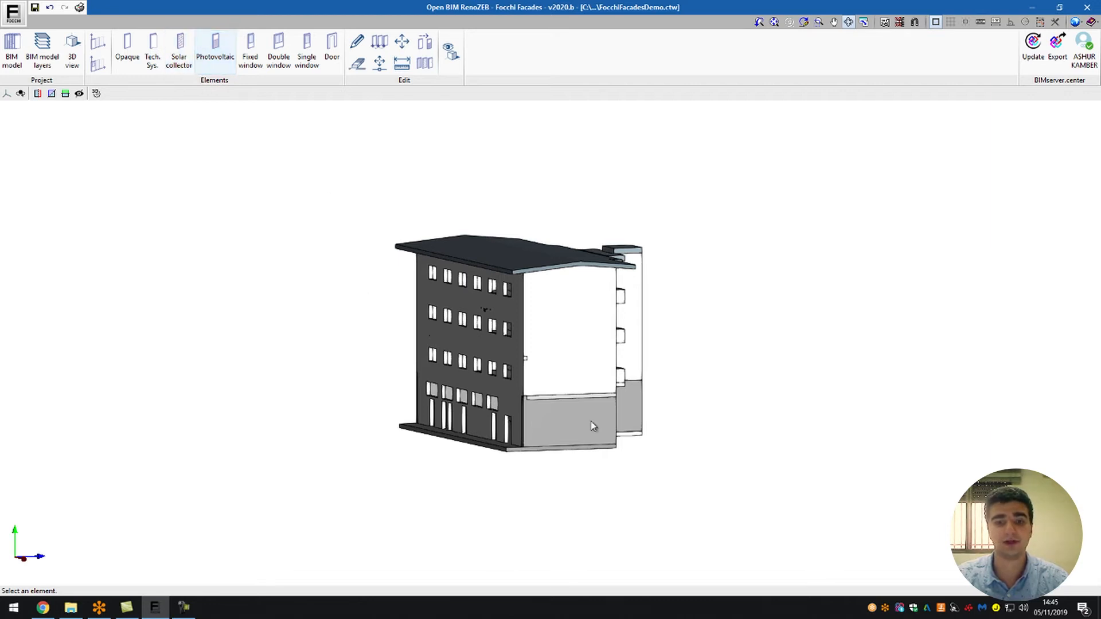
{"action": "left_click", "coordinate": [179, 52]}
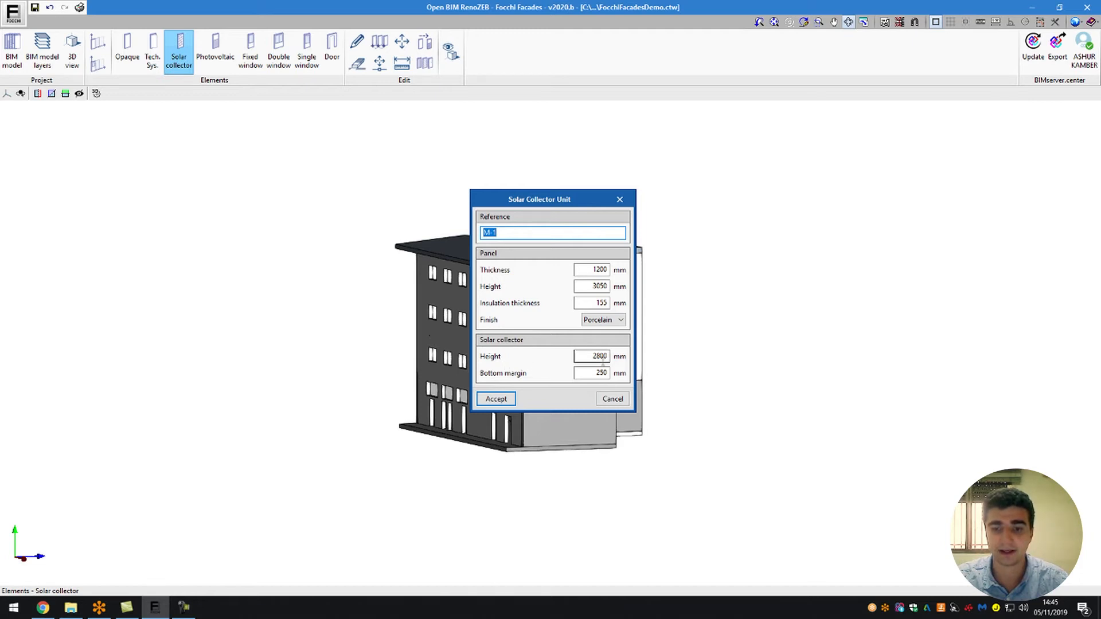
{"action": "left_click", "coordinate": [610, 398]}
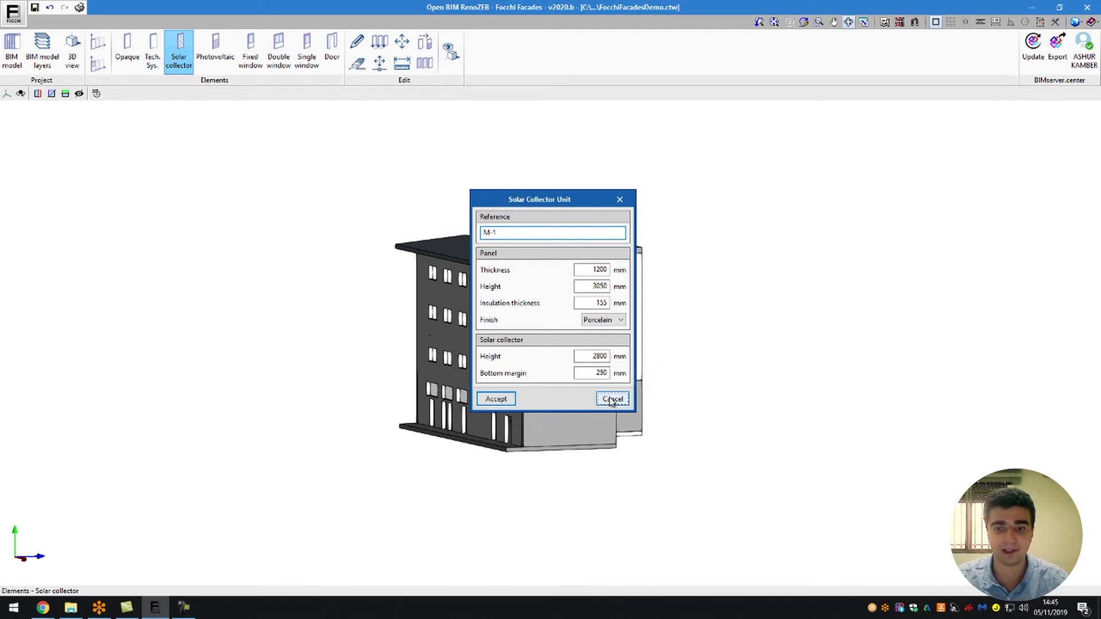
{"action": "left_click", "coordinate": [215, 52]}
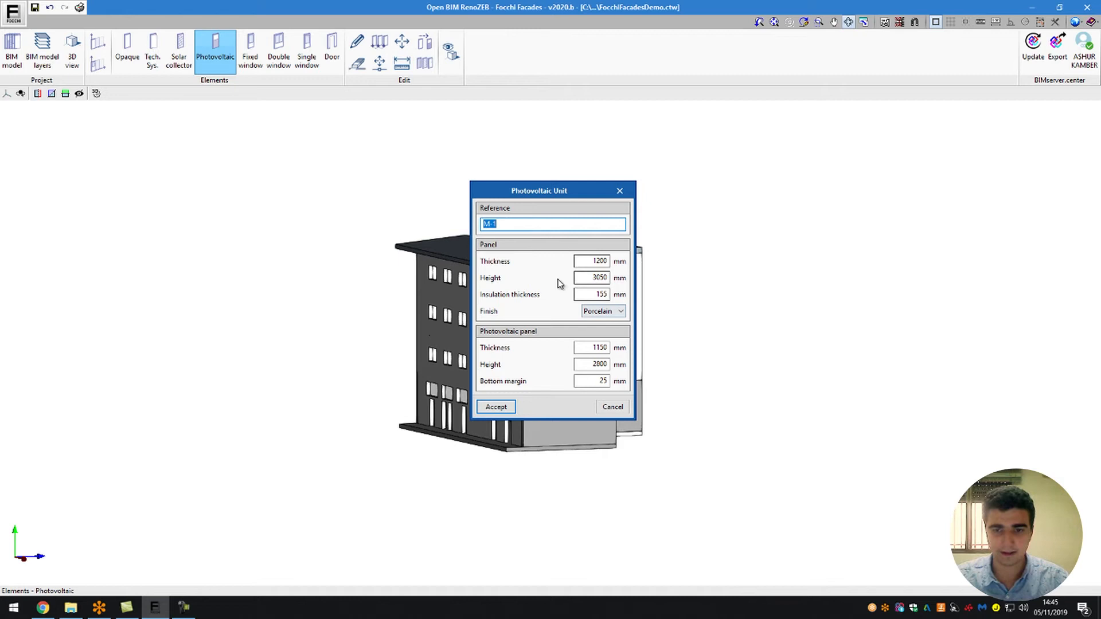
{"action": "left_click", "coordinate": [613, 407]}
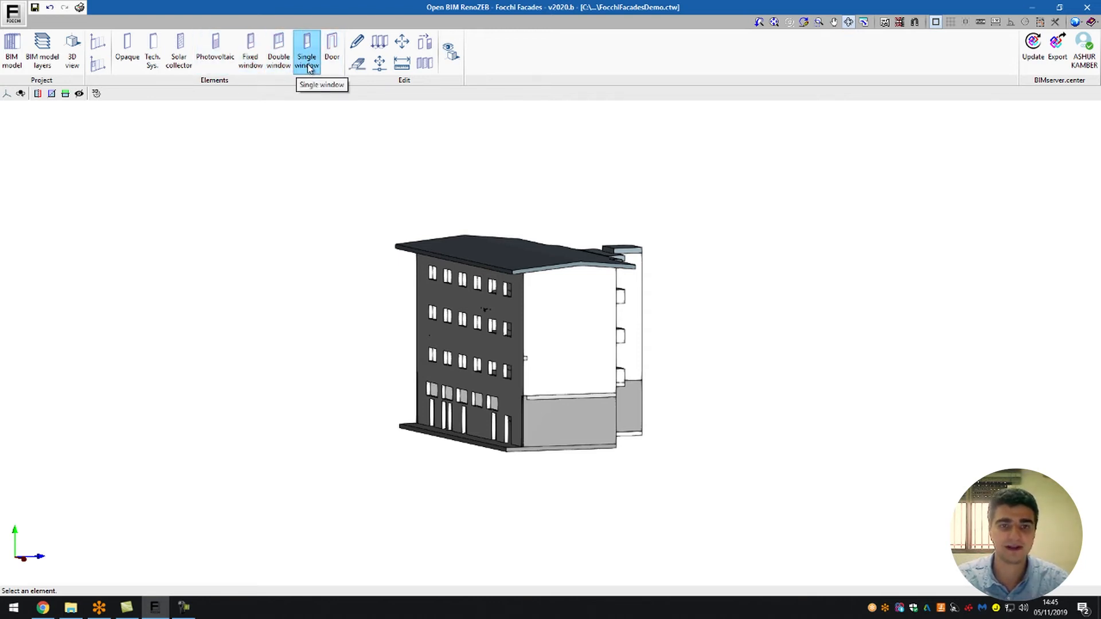
Review the default parameters of the fixed, double and single window units and the door unit without placing them.
{"action": "left_click", "coordinate": [250, 52]}
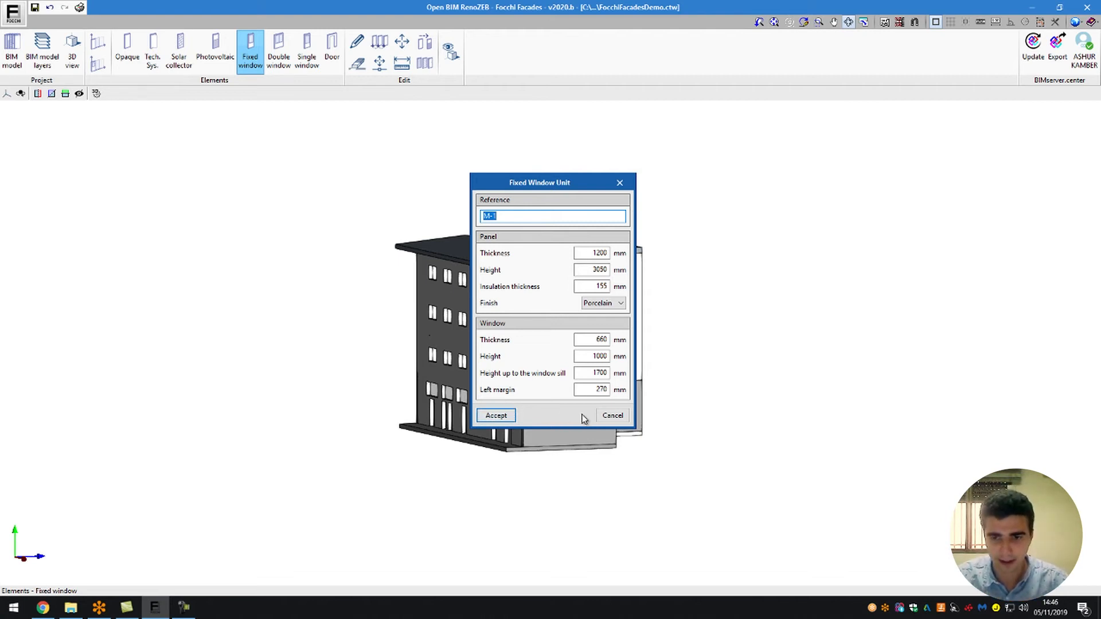
{"action": "left_click", "coordinate": [613, 415]}
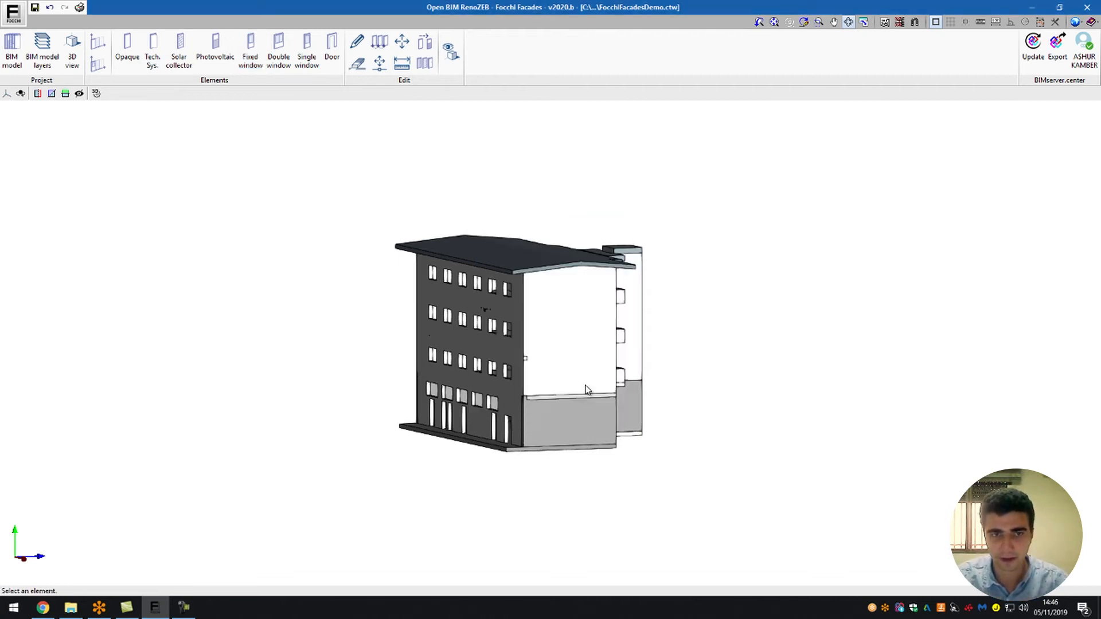
{"action": "left_click", "coordinate": [282, 63]}
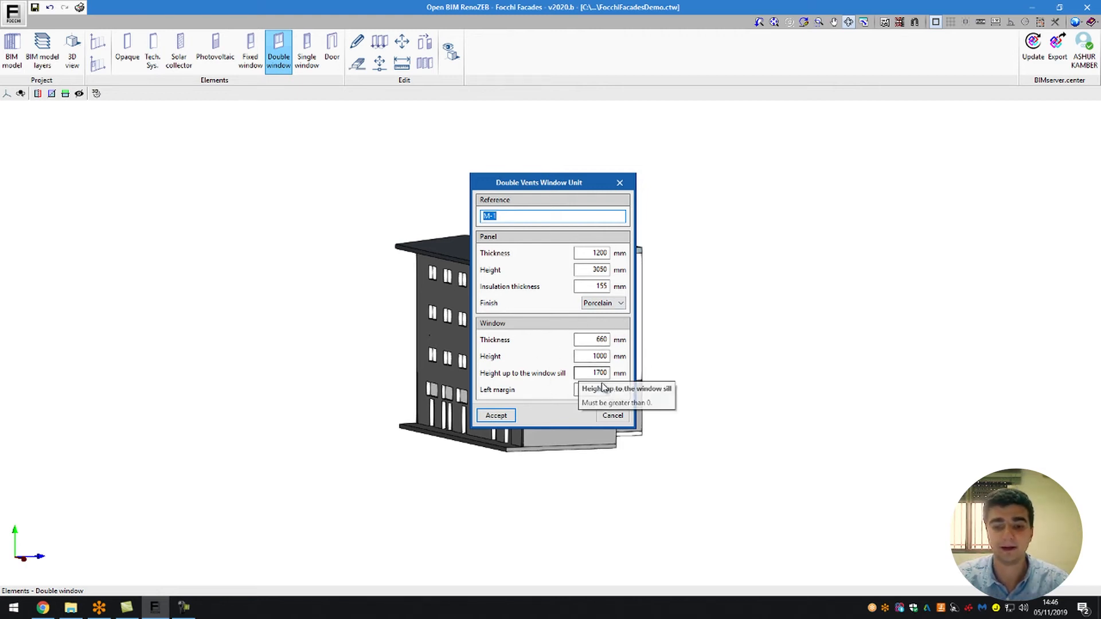
{"action": "left_click", "coordinate": [622, 415]}
{"action": "left_click", "coordinate": [307, 52]}
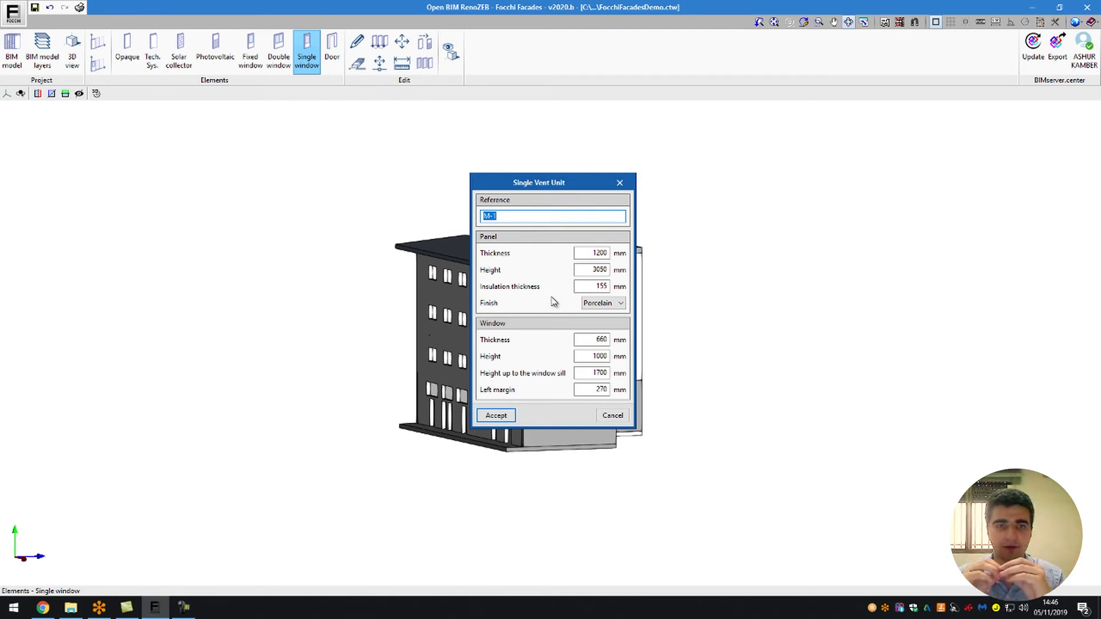
{"action": "left_click", "coordinate": [626, 413]}
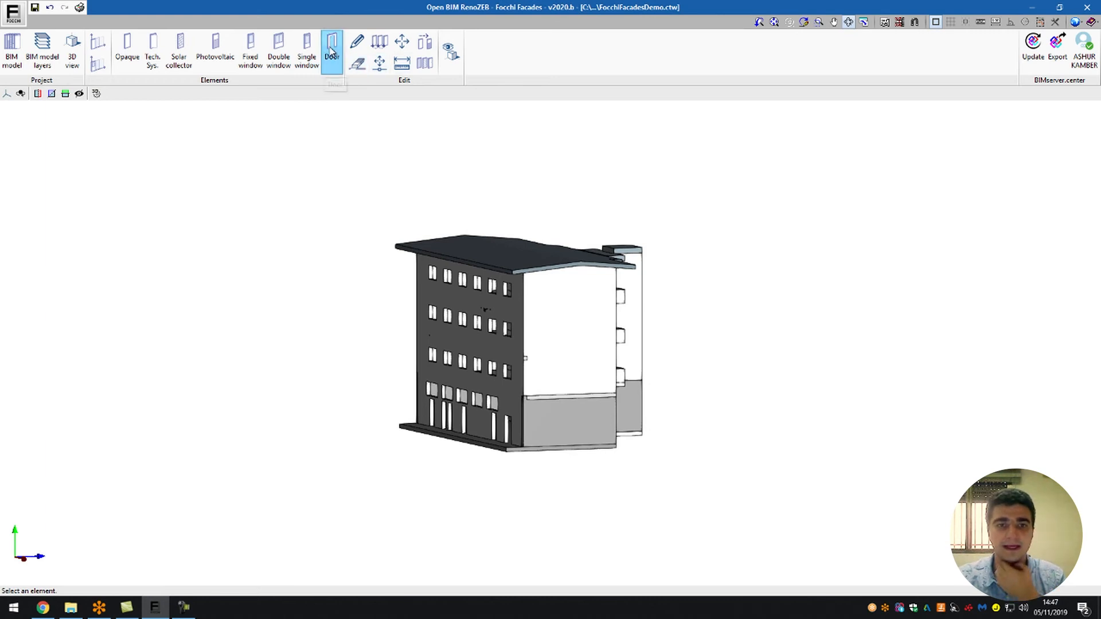
{"action": "left_click", "coordinate": [331, 53]}
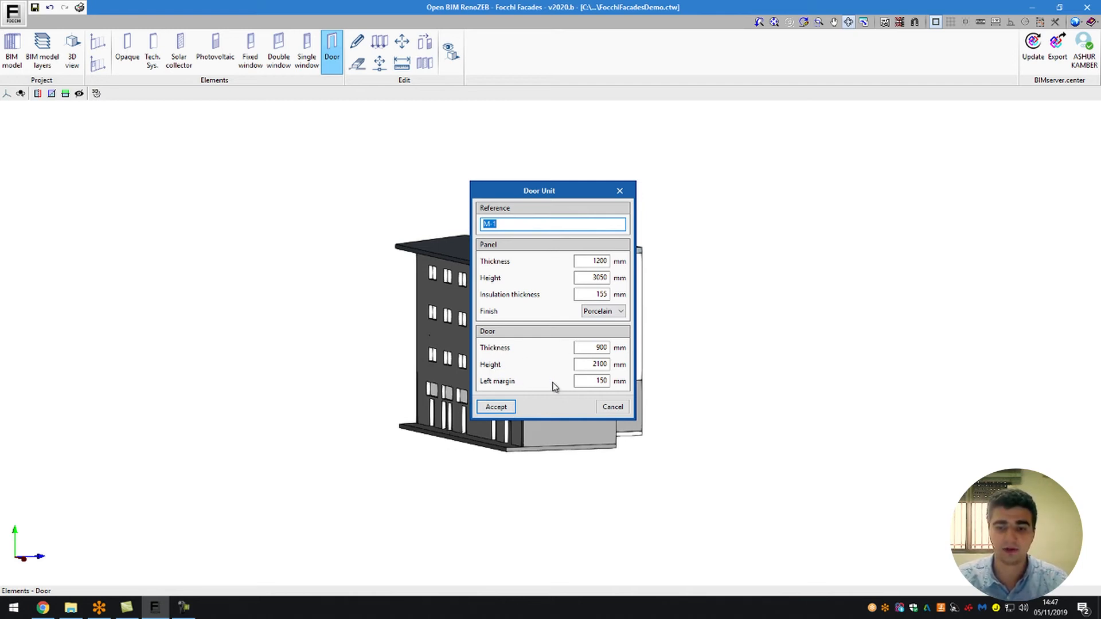
{"action": "left_click", "coordinate": [618, 406]}
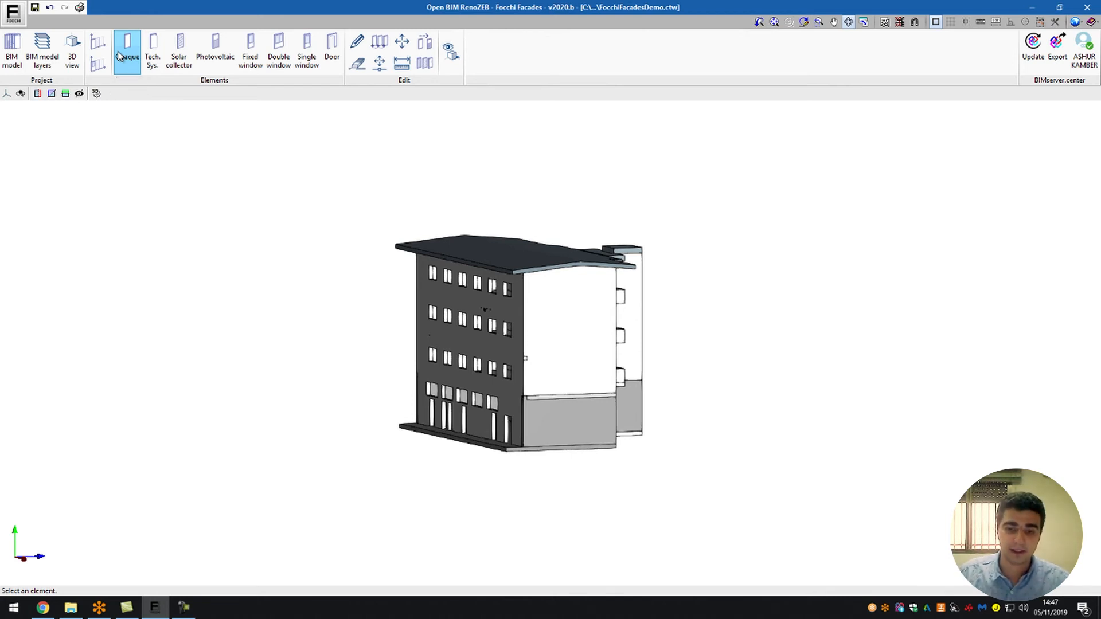
{"action": "scroll", "coordinate": [498, 432], "scroll_direction": "up", "scroll_amount": 7}
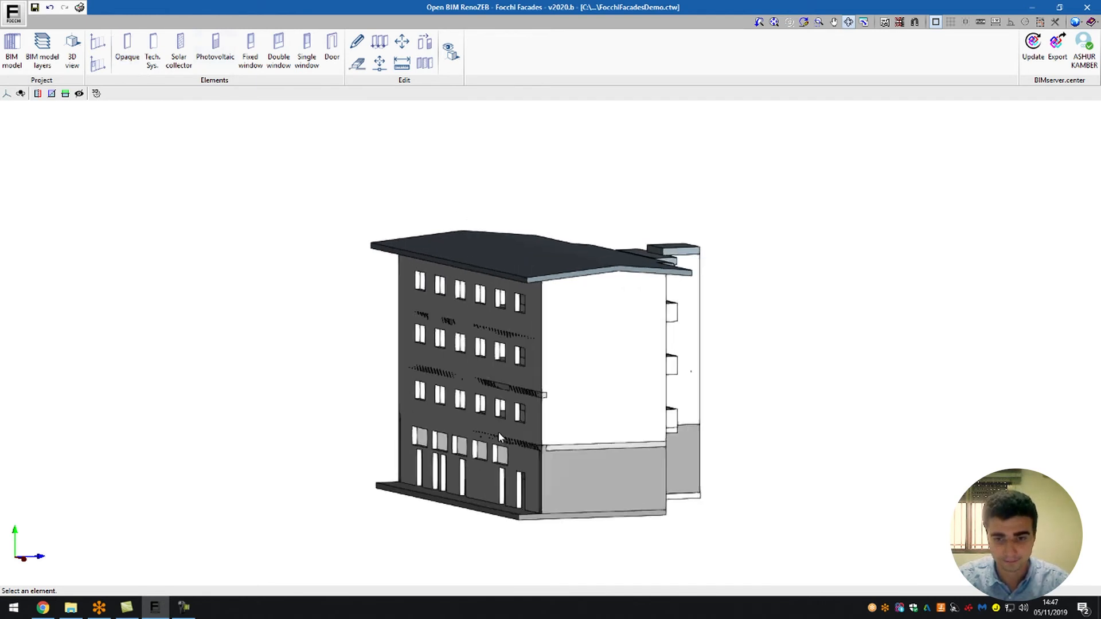
{"action": "middle_click_drag", "start_coordinate": [531, 410], "coordinate": [482, 242]}
{"action": "scroll", "coordinate": [472, 399], "scroll_direction": "down", "scroll_amount": 5}
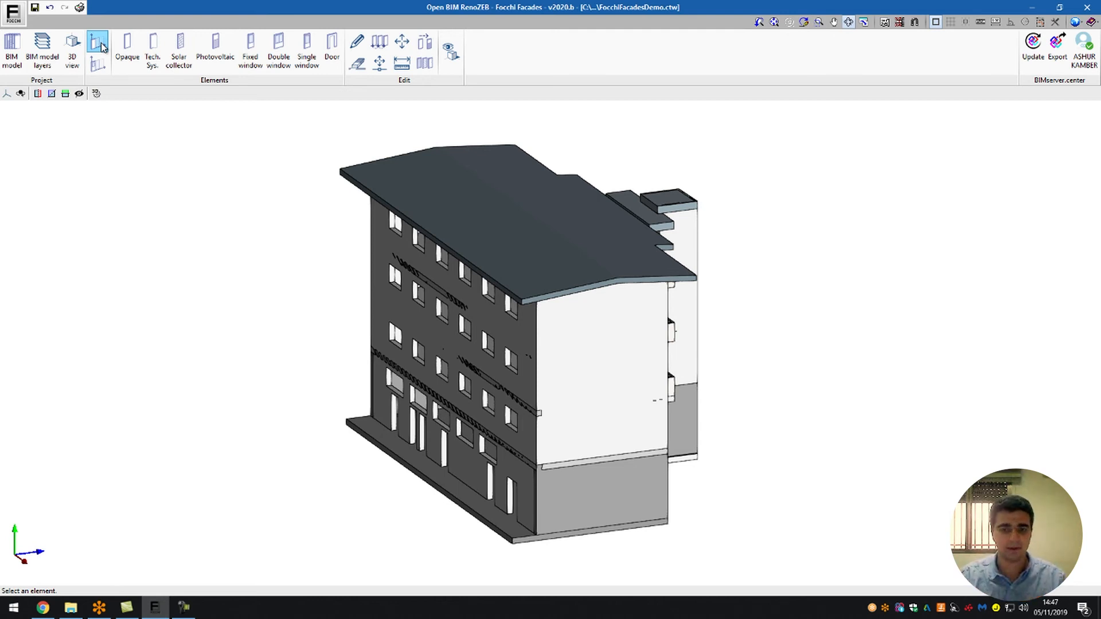
{"action": "scroll", "coordinate": [519, 320], "scroll_direction": "up", "scroll_amount": 1}
{"action": "left_click_drag", "start_coordinate": [592, 374], "coordinate": [533, 370]}
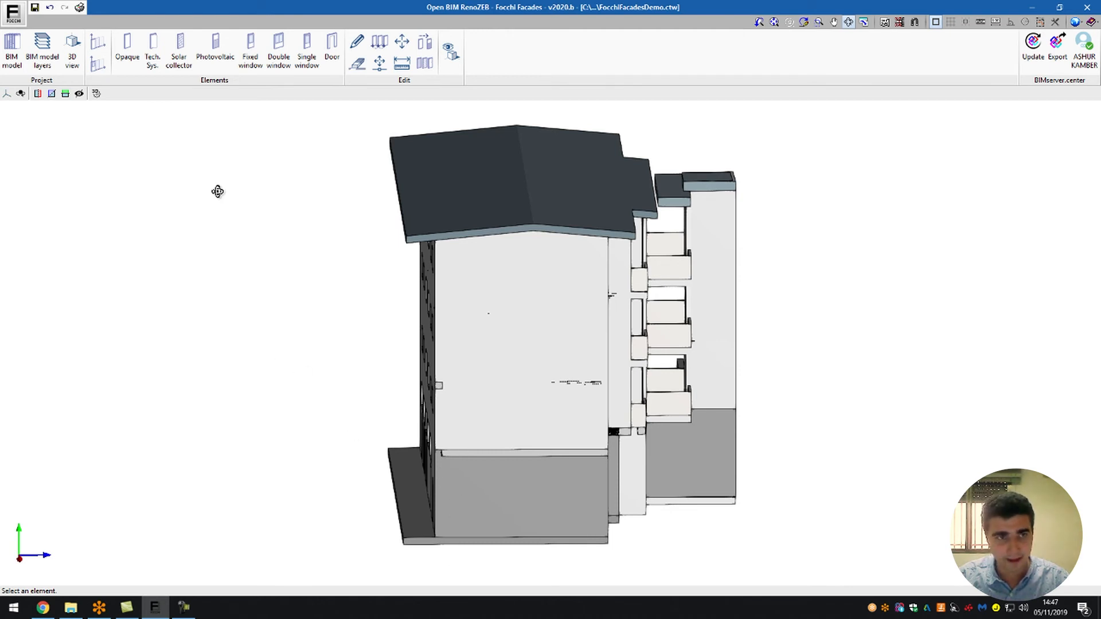
{"action": "left_click", "coordinate": [96, 42]}
{"action": "left_click", "coordinate": [530, 297]}
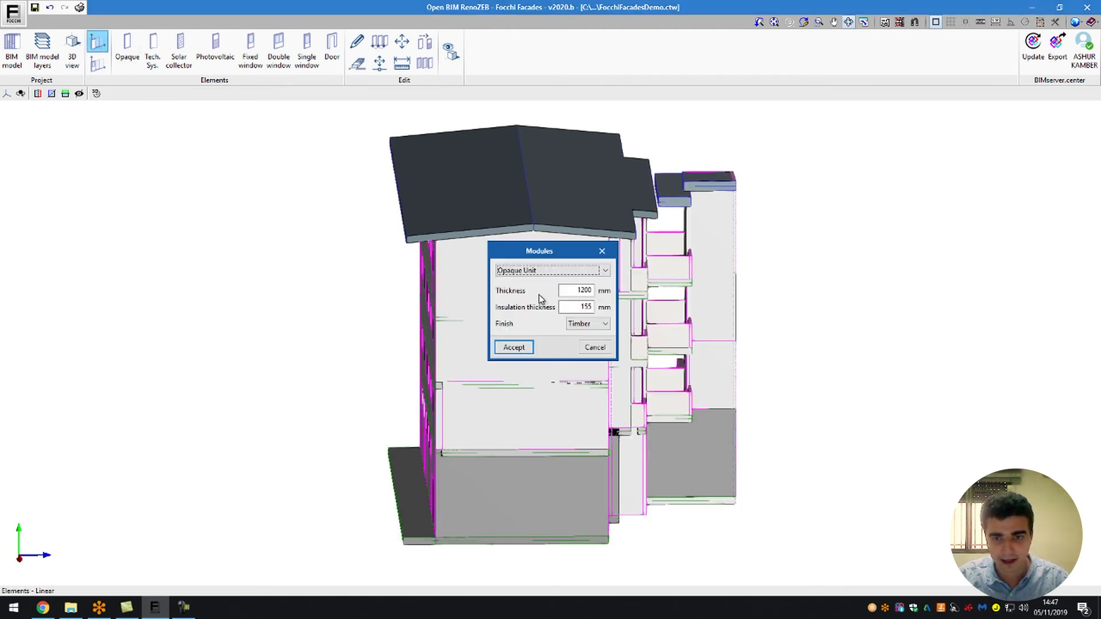
{"action": "left_click", "coordinate": [514, 347]}
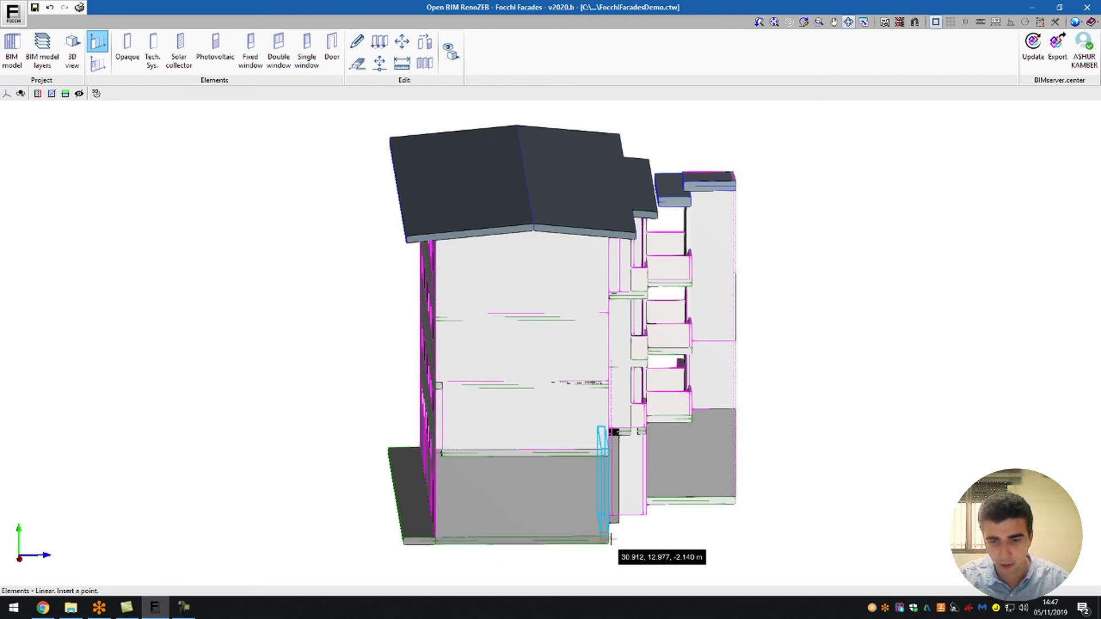
{"action": "right_click", "coordinate": [241, 267]}
Examine the building from several sides, ending on the long facade with the rows of windows and ground-floor doors.
{"action": "middle_click_drag", "start_coordinate": [394, 352], "coordinate": [515, 333]}
{"action": "left_click_drag", "start_coordinate": [515, 333], "coordinate": [515, 329]}
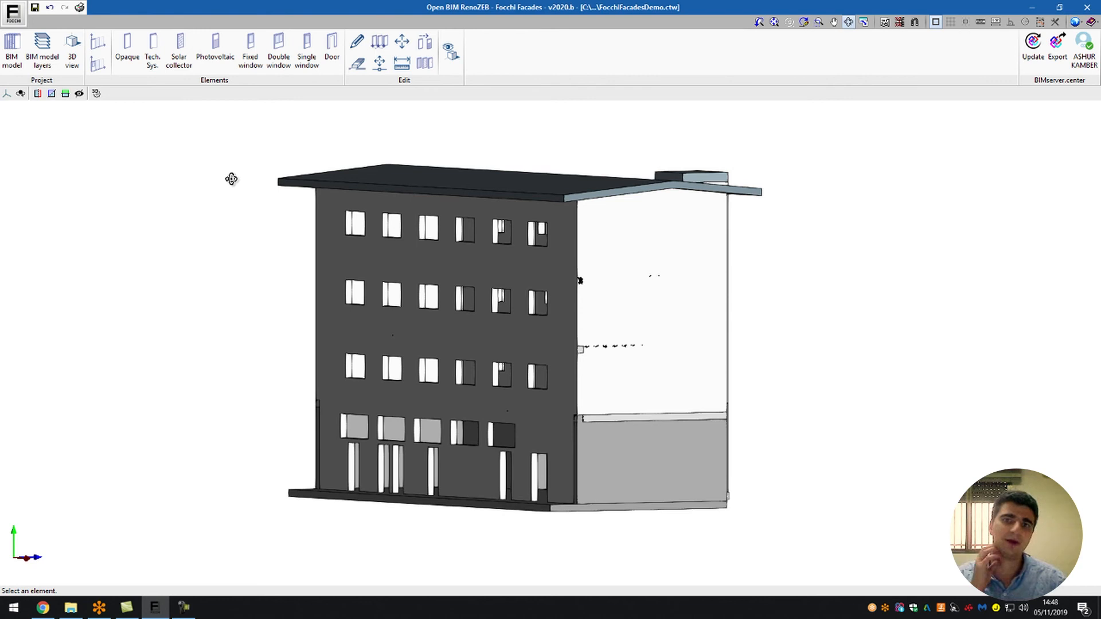
{"action": "left_click_drag", "start_coordinate": [547, 269], "coordinate": [415, 279]}
{"action": "left_click_drag", "start_coordinate": [551, 322], "coordinate": [608, 348]}
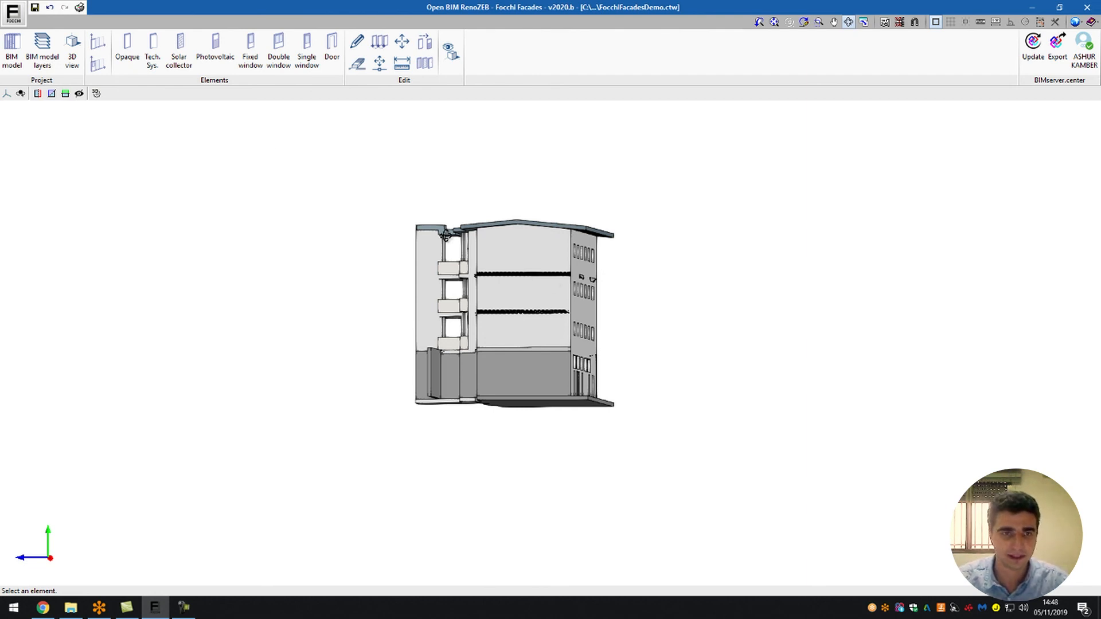
{"action": "left_click_drag", "start_coordinate": [516, 201], "coordinate": [481, 278]}
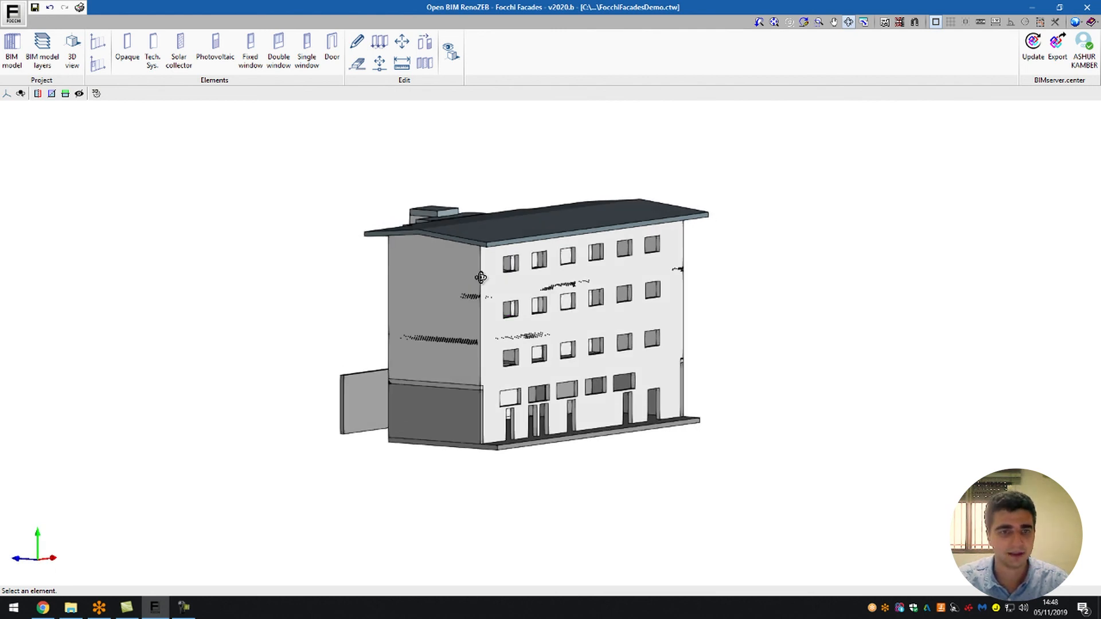
{"action": "scroll", "coordinate": [561, 457], "scroll_direction": "up", "scroll_amount": 2}
{"action": "scroll", "coordinate": [541, 413], "scroll_direction": "down", "scroll_amount": 3}
{"action": "scroll", "coordinate": [526, 269], "scroll_direction": "up", "scroll_amount": 1}
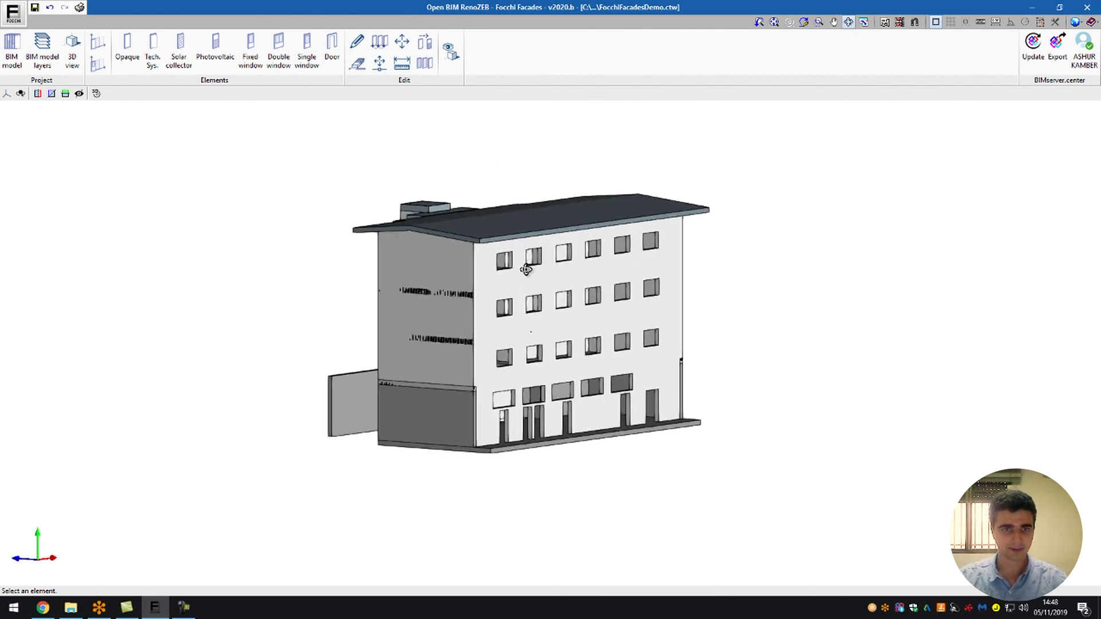
{"action": "scroll", "coordinate": [526, 270], "scroll_direction": "up", "scroll_amount": 3}
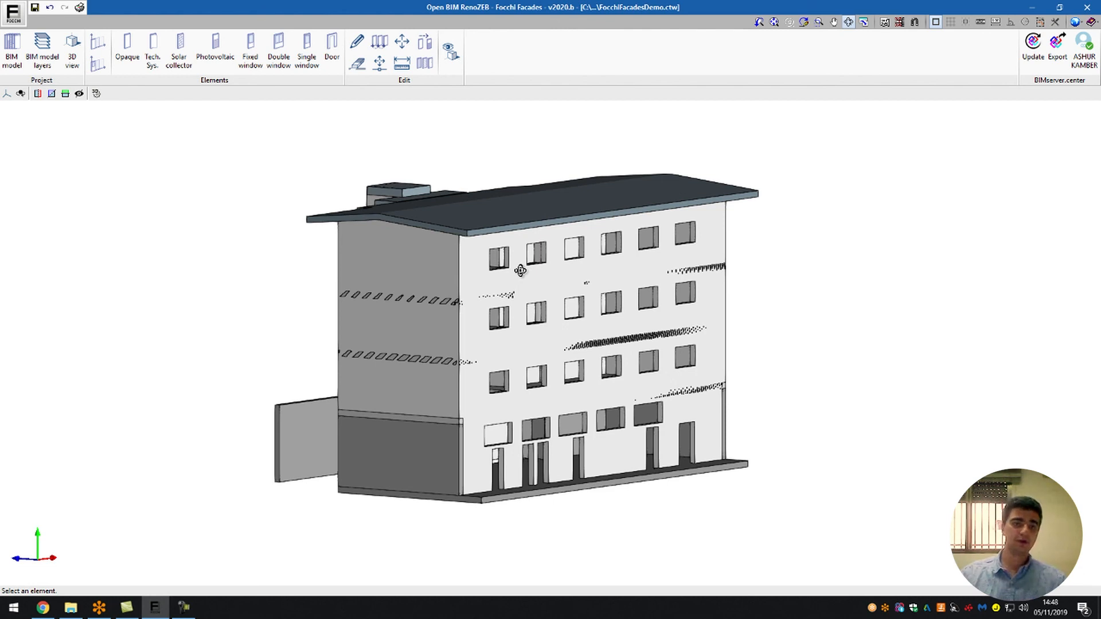